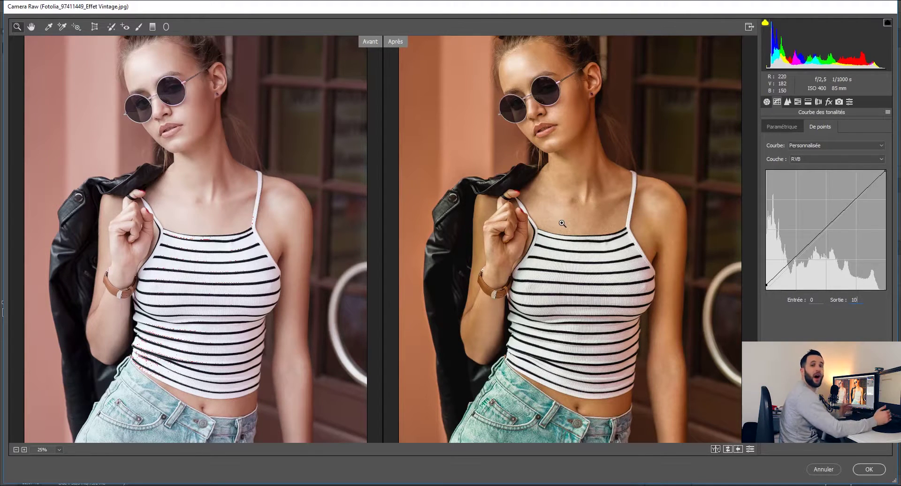
# - Raise the black point of the Bleu channel tone curve to an output of 10 with input 0
pyautogui.click(843, 159)
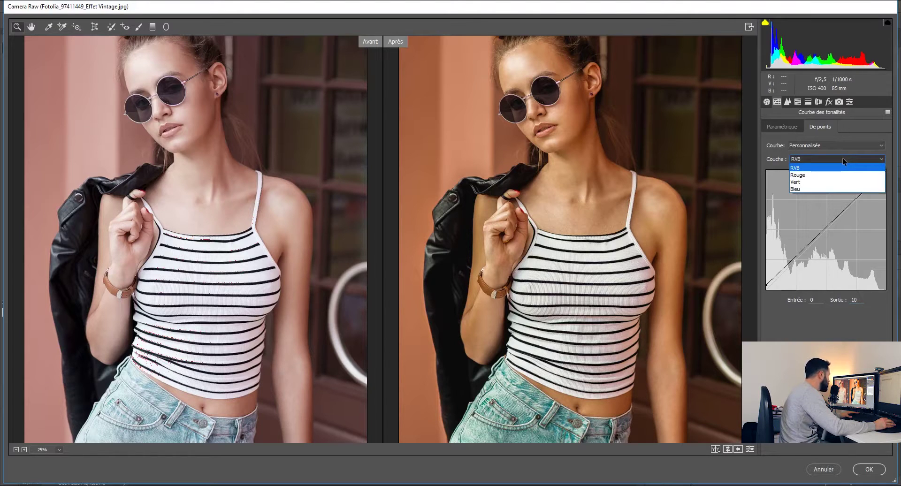
pyautogui.click(841, 188)
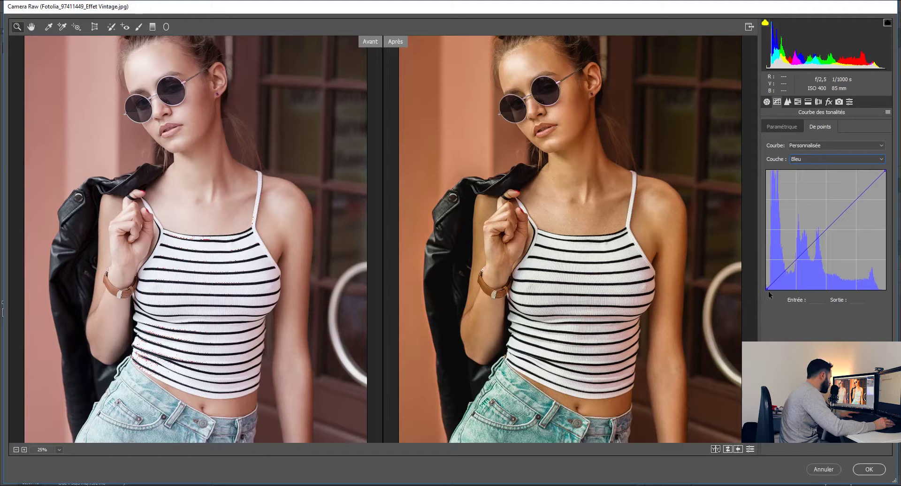
pyautogui.moveTo(768, 289); pyautogui.dragTo(760, 290)
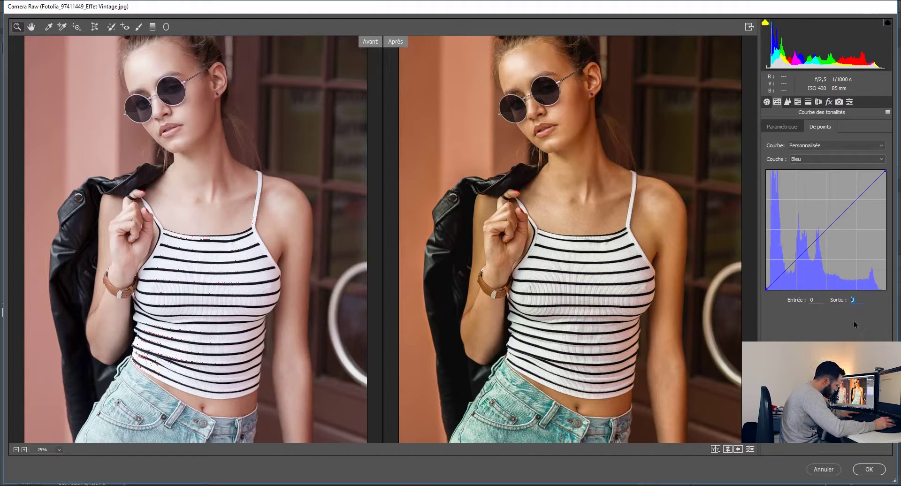
pyautogui.write('10')
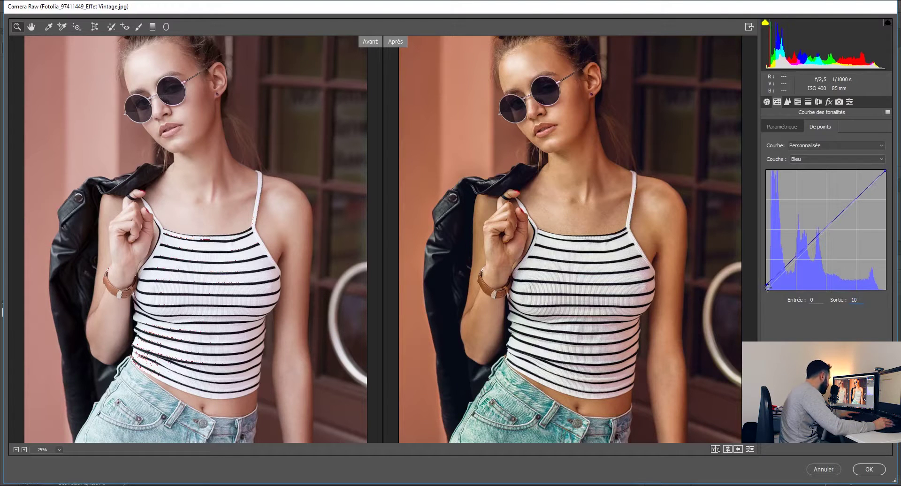
pyautogui.moveTo(768, 287); pyautogui.dragTo(731, 289)
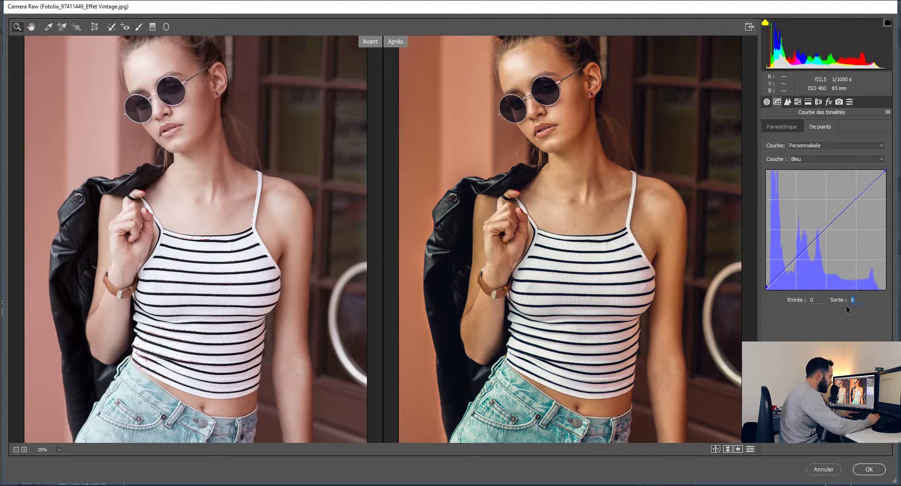
pyautogui.write('10')
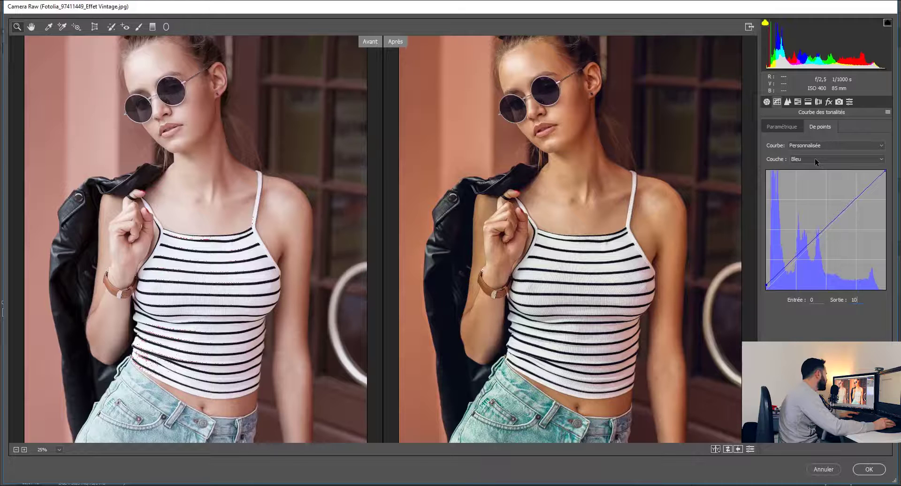
# - Raise the black point of the Rouge channel tone curve to an output of 5 with input 0
pyautogui.click(864, 159)
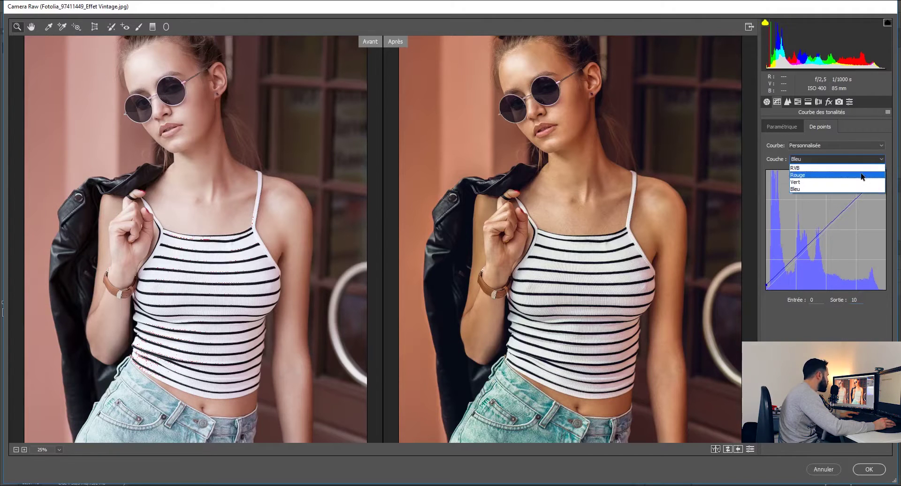
pyautogui.click(861, 173)
pyautogui.moveTo(767, 289); pyautogui.dragTo(726, 288)
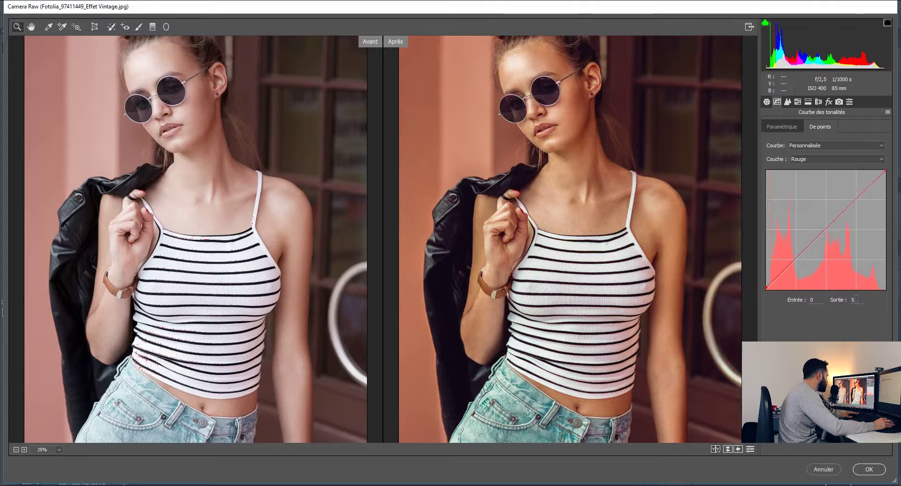
pyautogui.moveTo(885, 171); pyautogui.dragTo(890, 152)
# - Check the point curves of the Vert and Rouge channels
pyautogui.click(883, 159)
pyautogui.click(871, 181)
pyautogui.moveTo(886, 171)
pyautogui.mouseDown()
pyautogui.moveTo(878, 161)
pyautogui.moveTo(893, 160)
pyautogui.mouseUp()
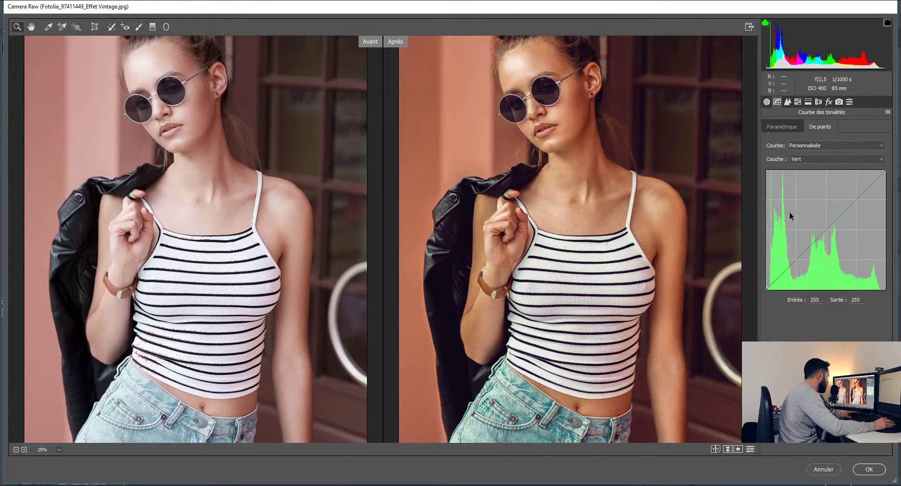
pyautogui.click(820, 158)
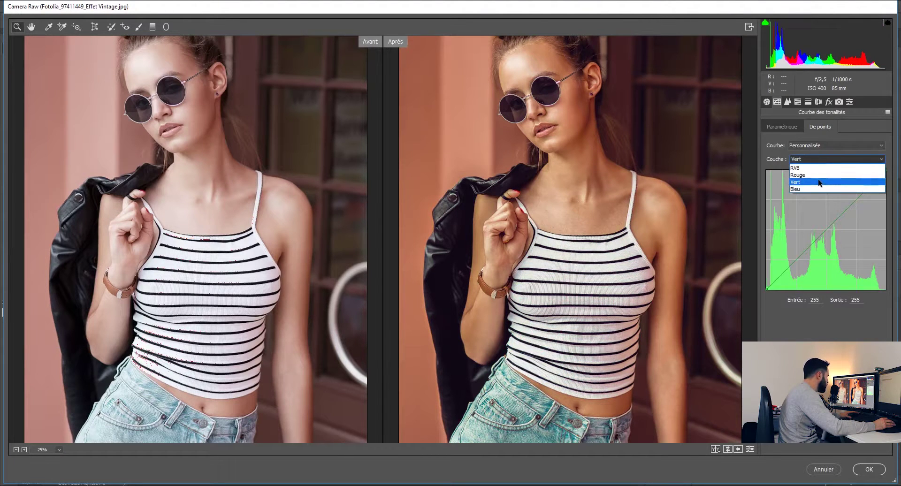
pyautogui.click(818, 176)
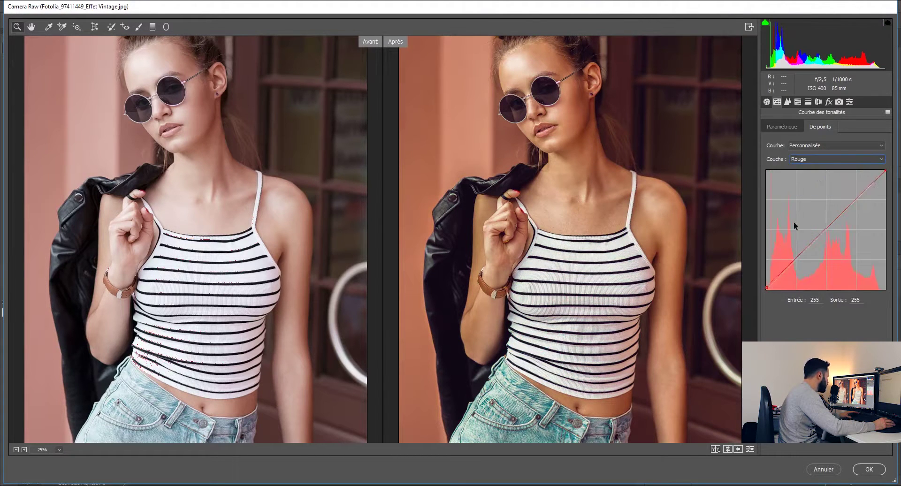
# - Set the Bleu channel curve's black point to input 1 and output 5, and apply the Camera Raw filter
pyautogui.click(813, 163)
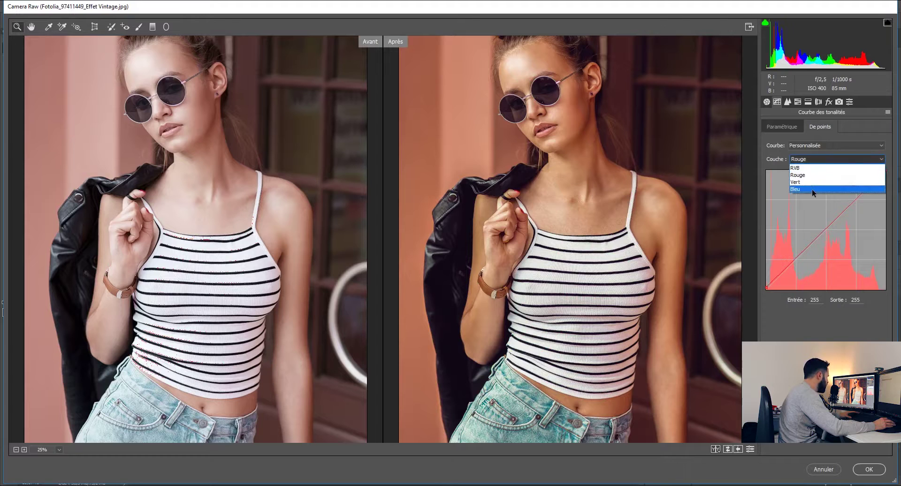
pyautogui.click(813, 191)
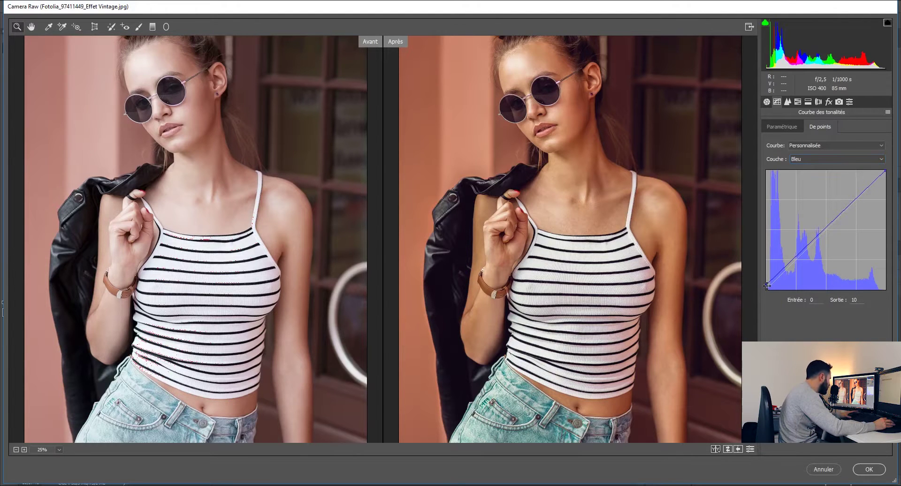
pyautogui.moveTo(767, 286); pyautogui.dragTo(766, 288)
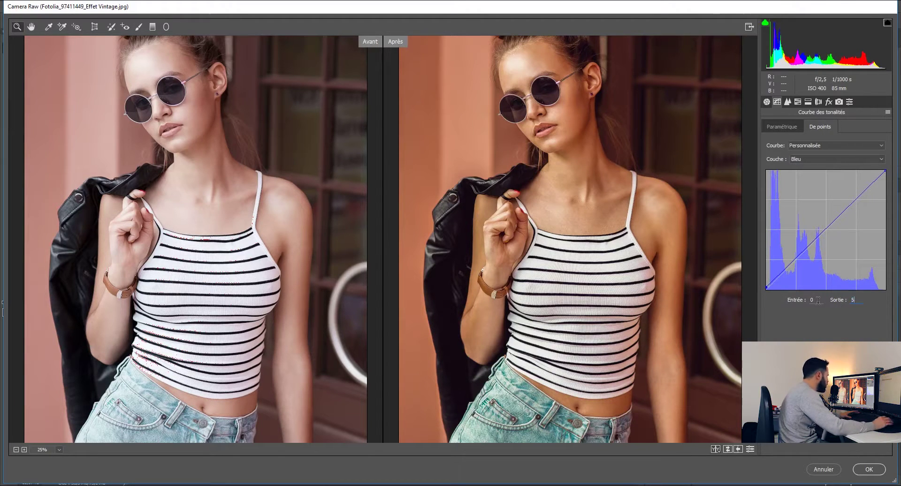
pyautogui.click(798, 303)
pyautogui.write('1')
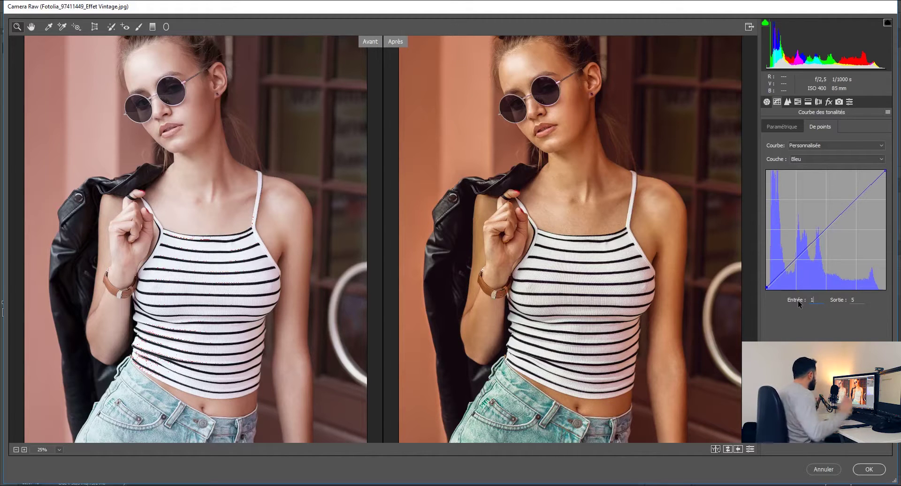
pyautogui.click(870, 470)
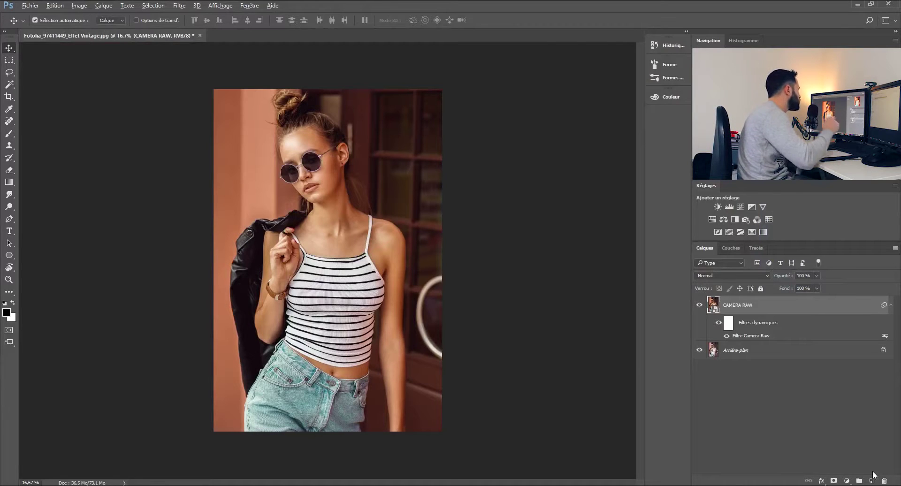
# - Compare the photo with and without the Camera Raw filter, and reopen the filter to review its tone curve and basic settings
pyautogui.click(727, 336)
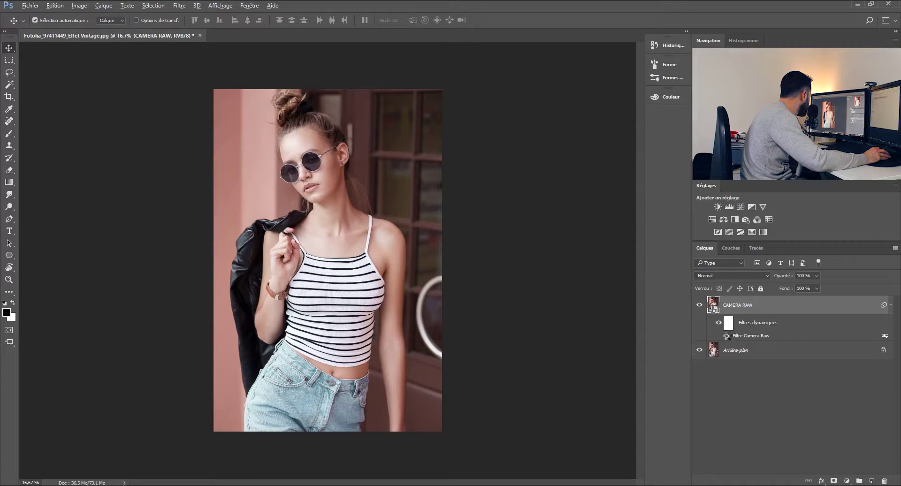
pyautogui.click(727, 336)
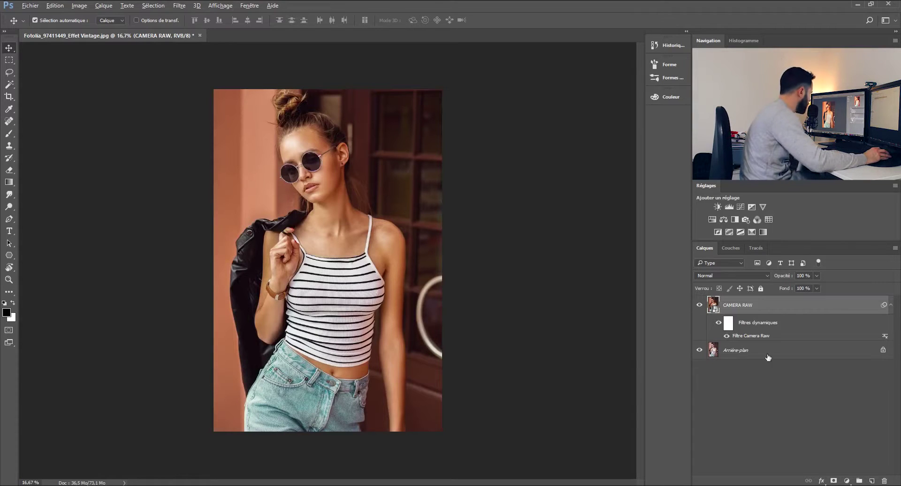
pyautogui.doubleClick(754, 335)
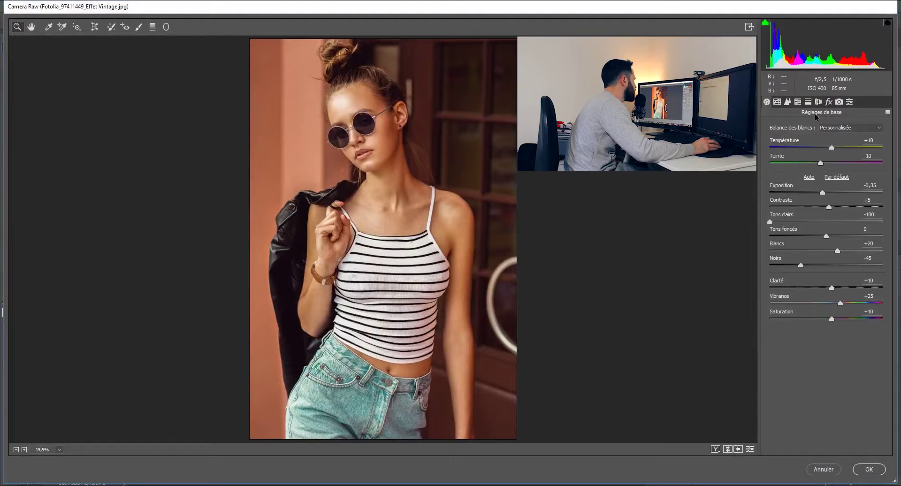
pyautogui.click(777, 102)
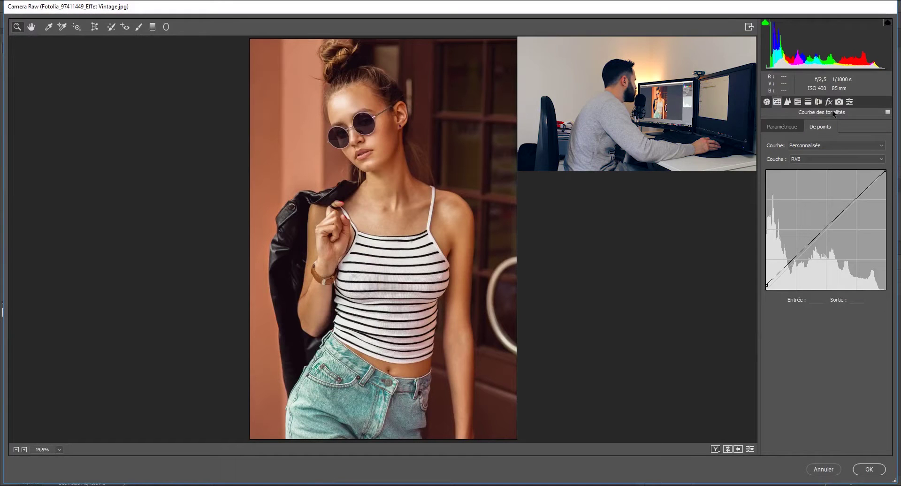
pyautogui.click(782, 127)
pyautogui.click(767, 102)
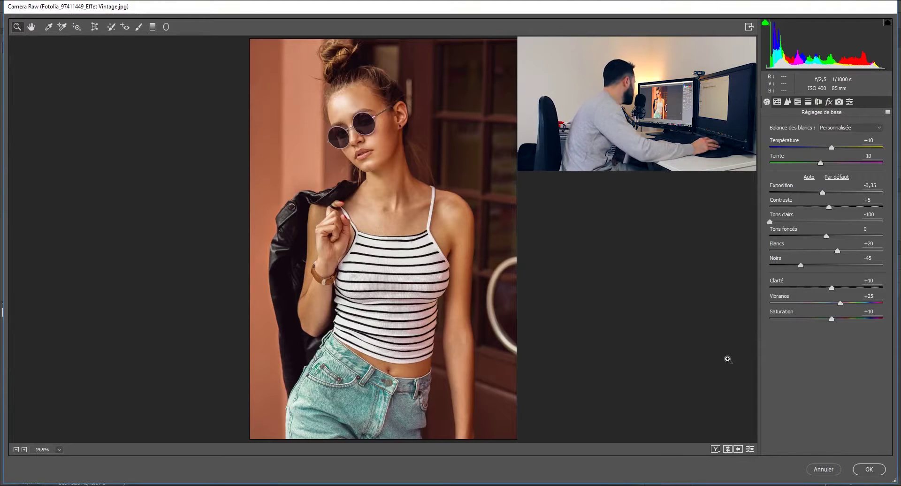
pyautogui.press('q')
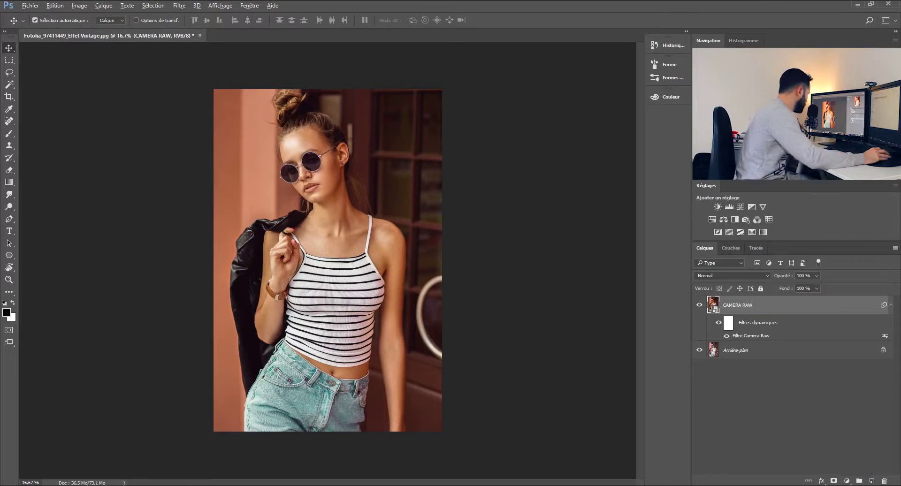
# - Compare the original and retouched photo by toggling the CAMERA RAW layer's visibility, both in full and in close-up
pyautogui.click(699, 305)
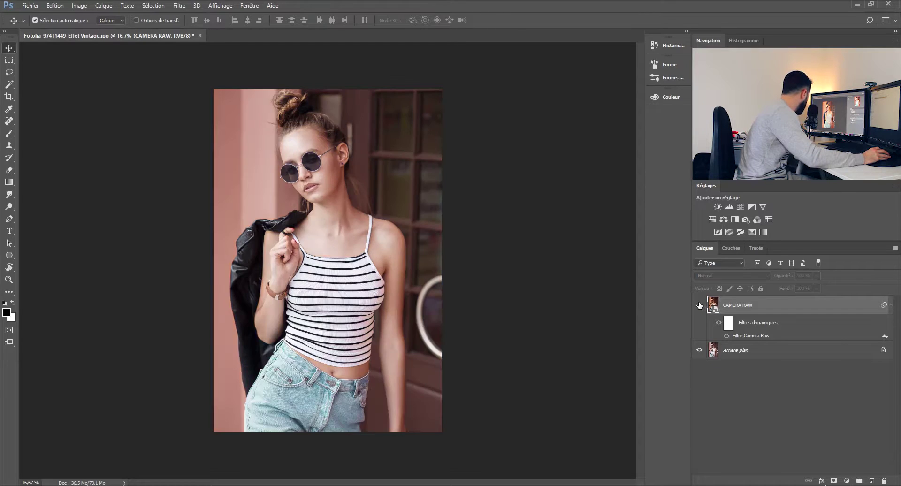
pyautogui.click(700, 305)
pyautogui.click(700, 305)
pyautogui.click(700, 306)
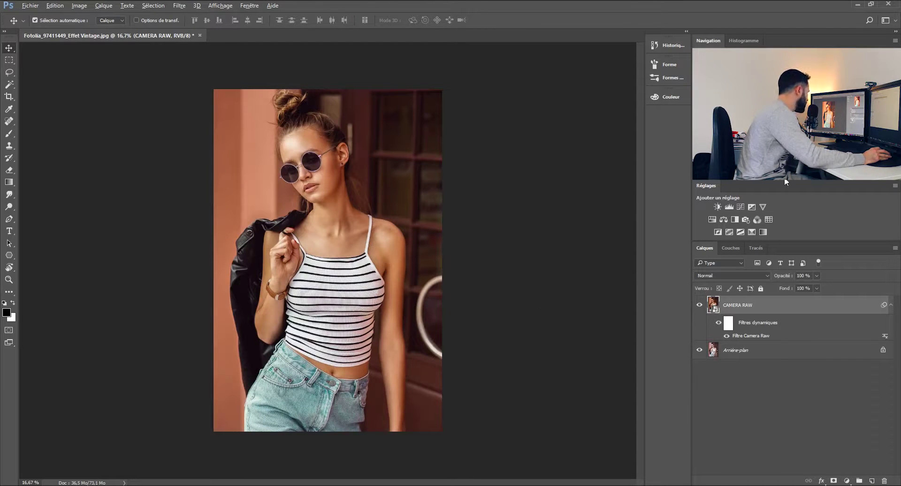
pyautogui.moveTo(787, 180); pyautogui.dragTo(793, 180)
pyautogui.moveTo(797, 113); pyautogui.dragTo(772, 114)
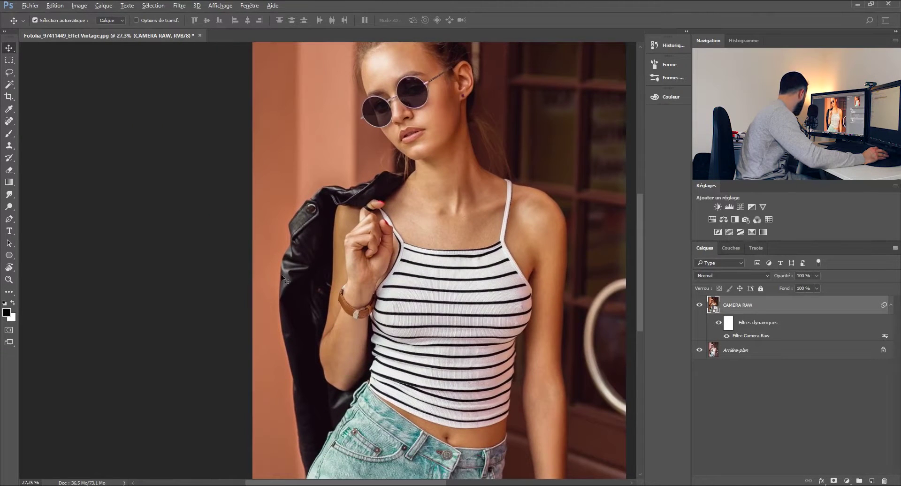
pyautogui.click(700, 305)
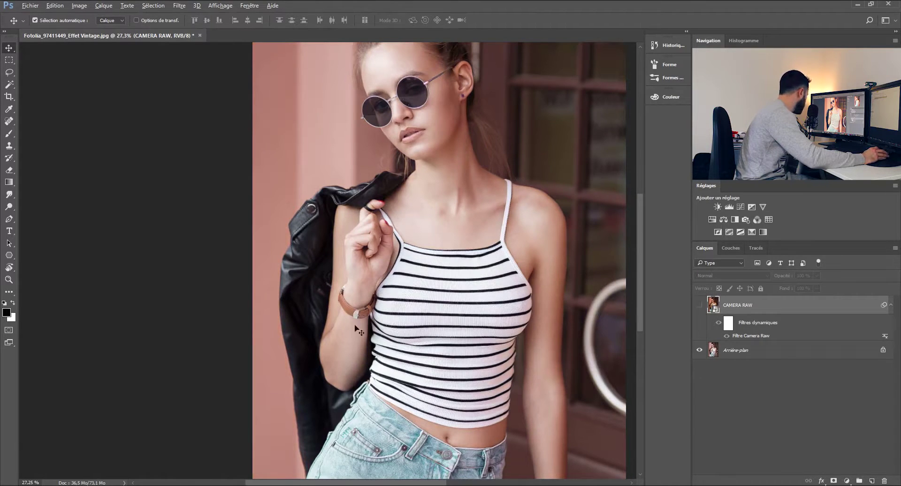
pyautogui.click(700, 306)
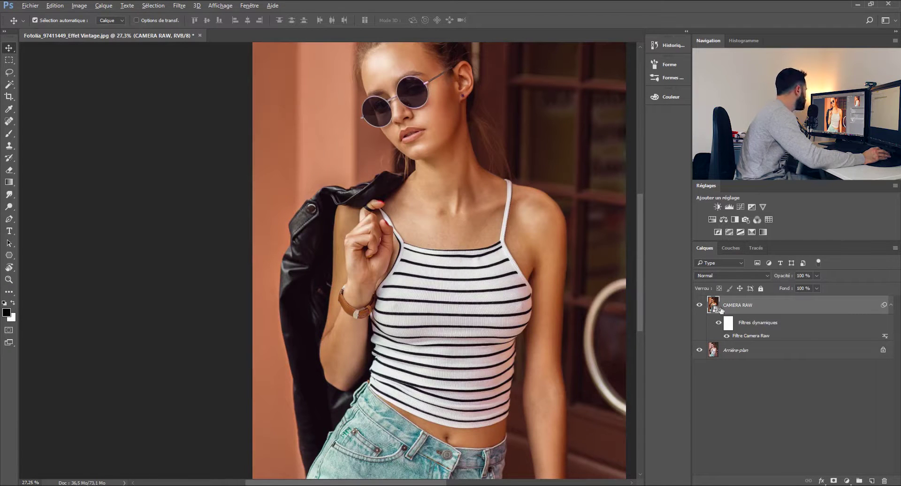
pyautogui.click(699, 305)
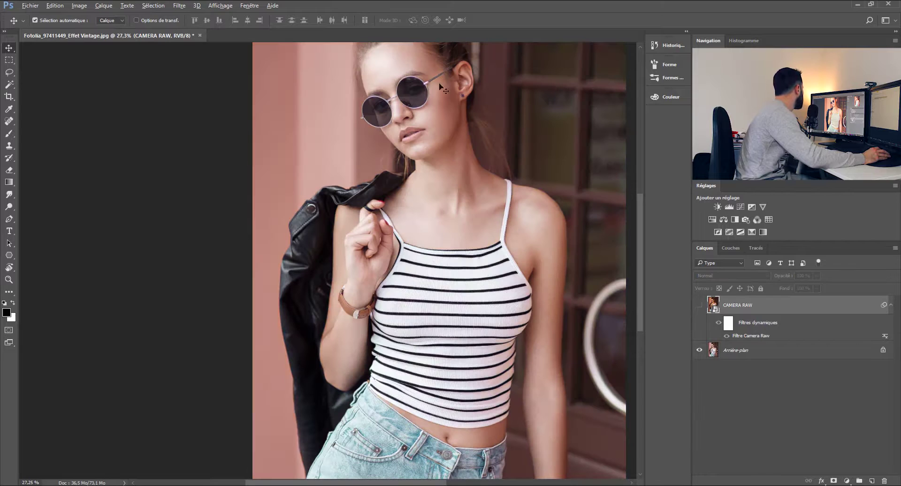
pyautogui.click(700, 306)
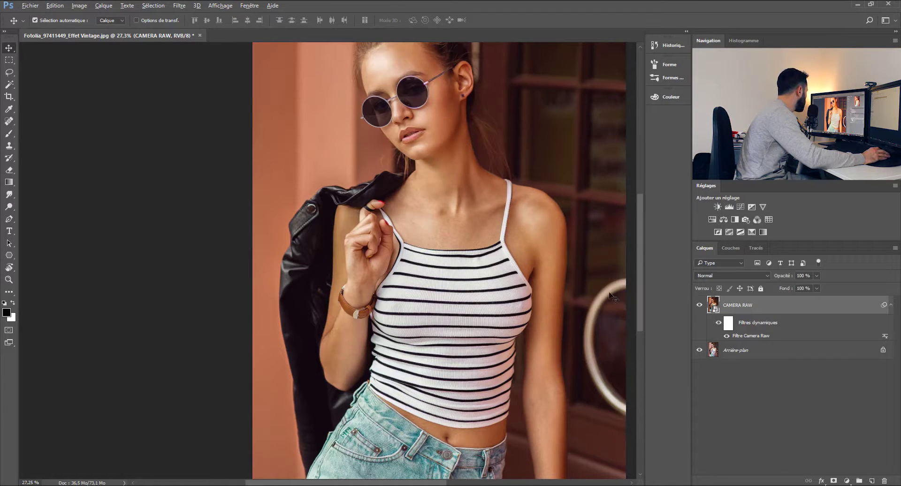
# - Examine the retouched portrait up close, from the hair and face to the jeans
pyautogui.moveTo(454, 363); pyautogui.dragTo(449, 310)
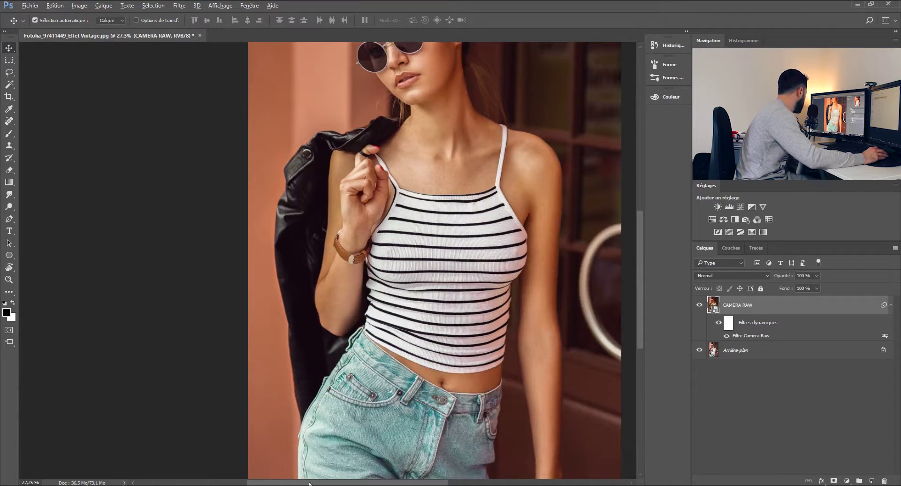
pyautogui.moveTo(462, 89); pyautogui.dragTo(470, 212)
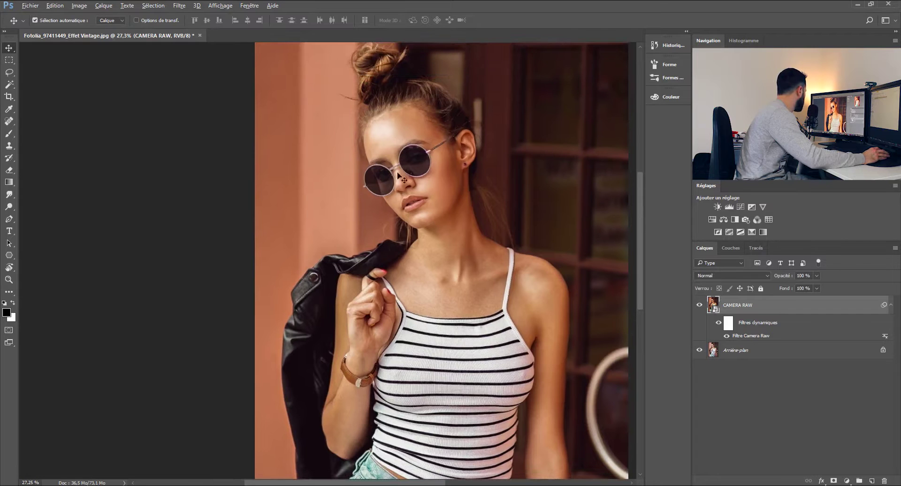
pyautogui.moveTo(399, 281); pyautogui.dragTo(401, 222)
pyautogui.moveTo(556, 286); pyautogui.dragTo(546, 220)
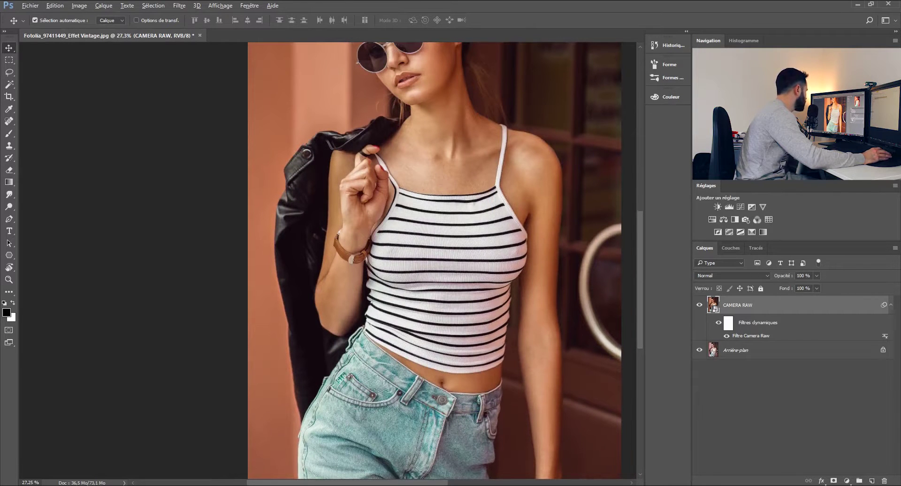
pyautogui.moveTo(474, 204); pyautogui.dragTo(489, 328)
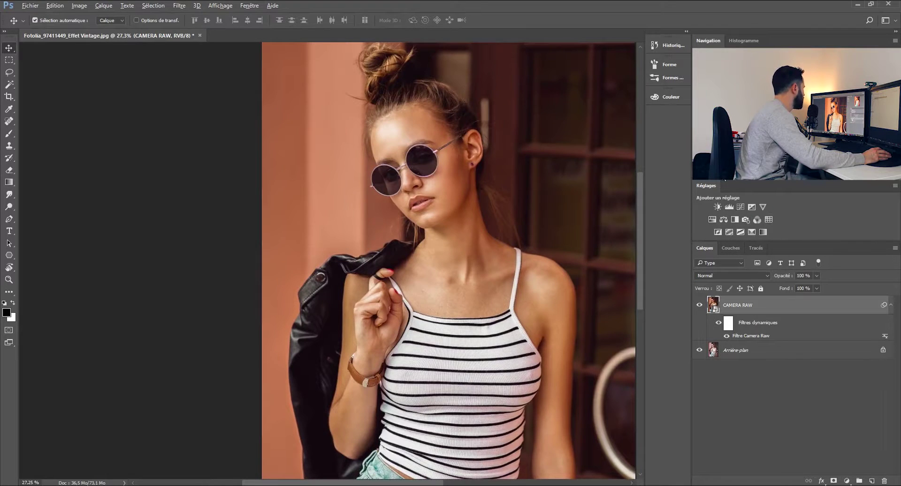
# - Display the whole retouched photo in full-screen mode
pyautogui.hotkey('ctrl', '-')
pyautogui.hotkey('ctrl', '-')
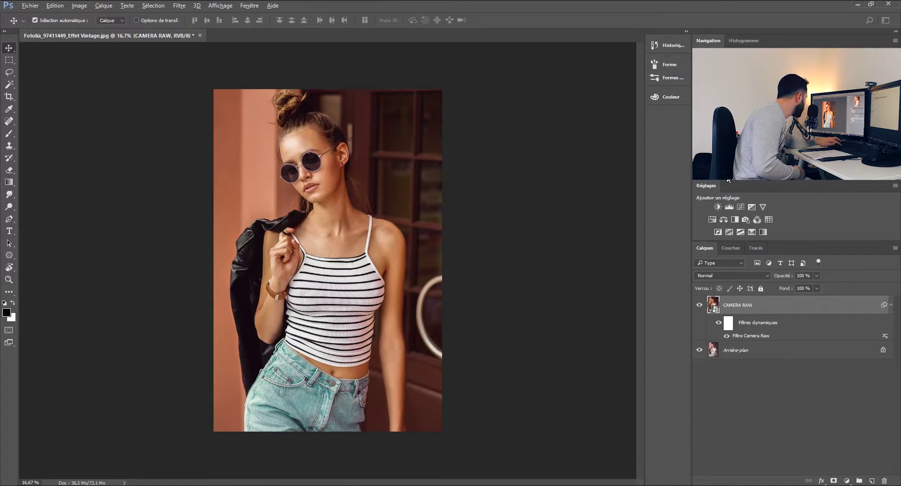
pyautogui.press('f')
pyautogui.press('f')
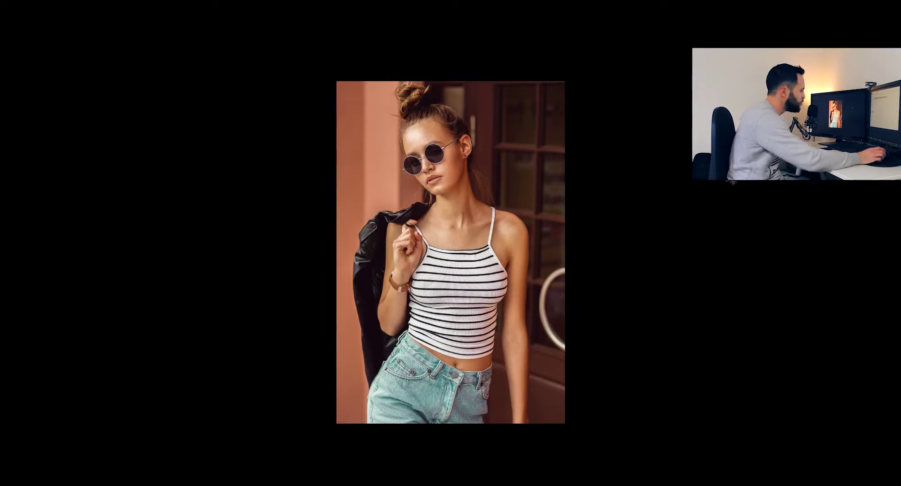